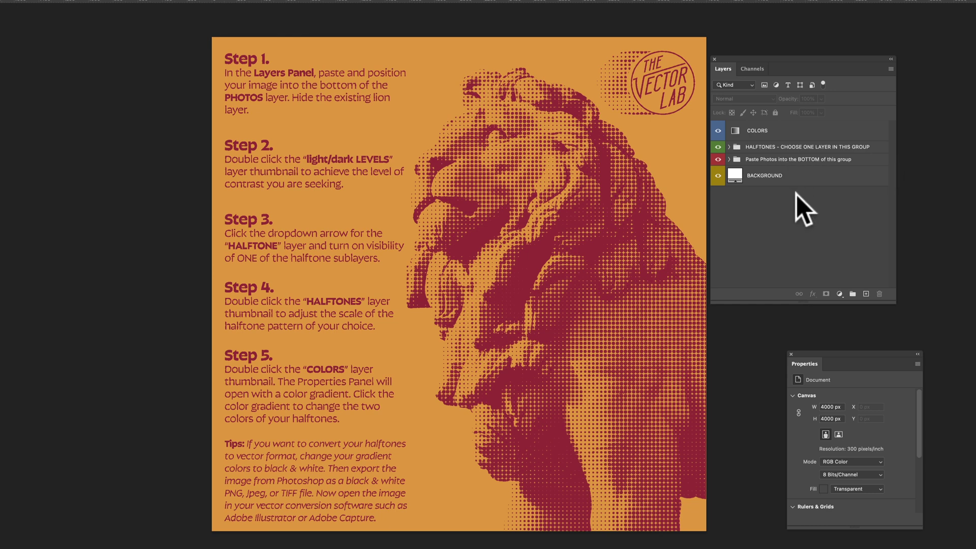
Step: In the Statue of Liberty photo document, select and copy a rectangular area of about 2436 × 2072 px around the head and shoulder
{"action": "left_click", "coordinate": [120, 1]}
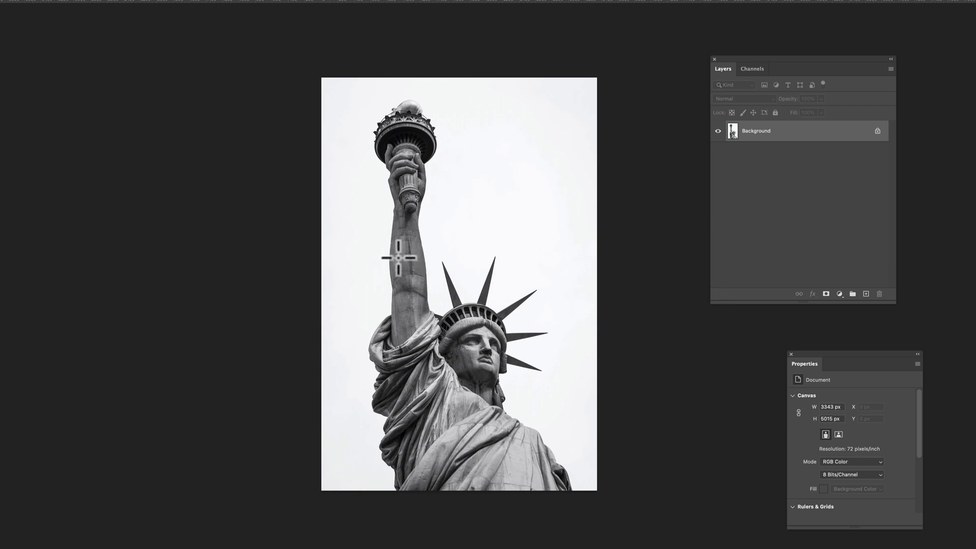
{"action": "left_click_drag", "start_coordinate": [366, 246], "coordinate": [567, 418]}
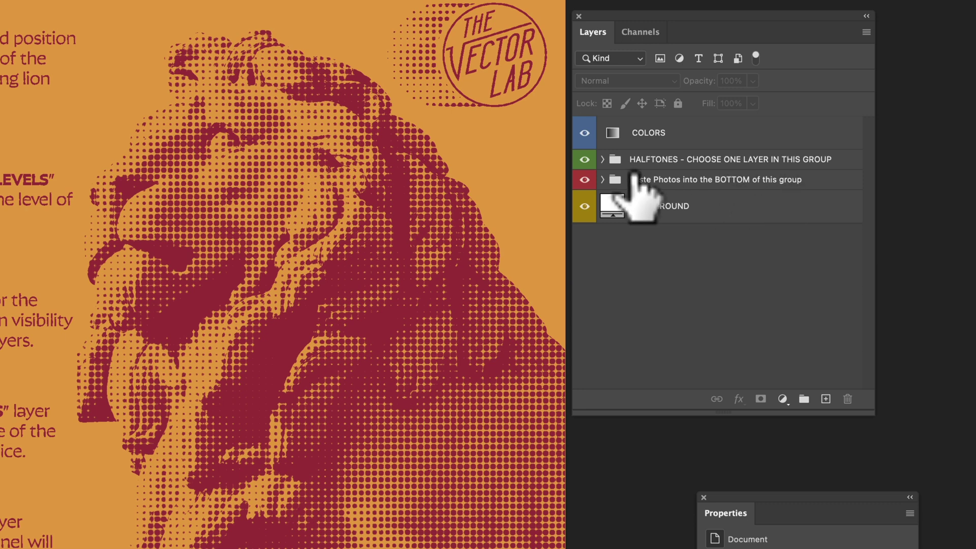
Step: Expand the photos group of the halftone template and hide the lion photo and Instructions layers
{"action": "left_click", "coordinate": [602, 180]}
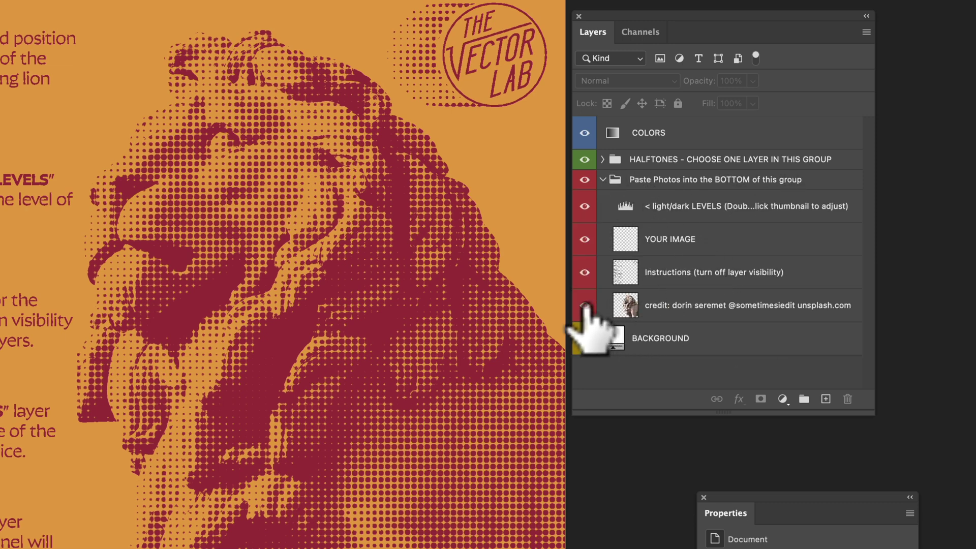
{"action": "left_click", "coordinate": [584, 307]}
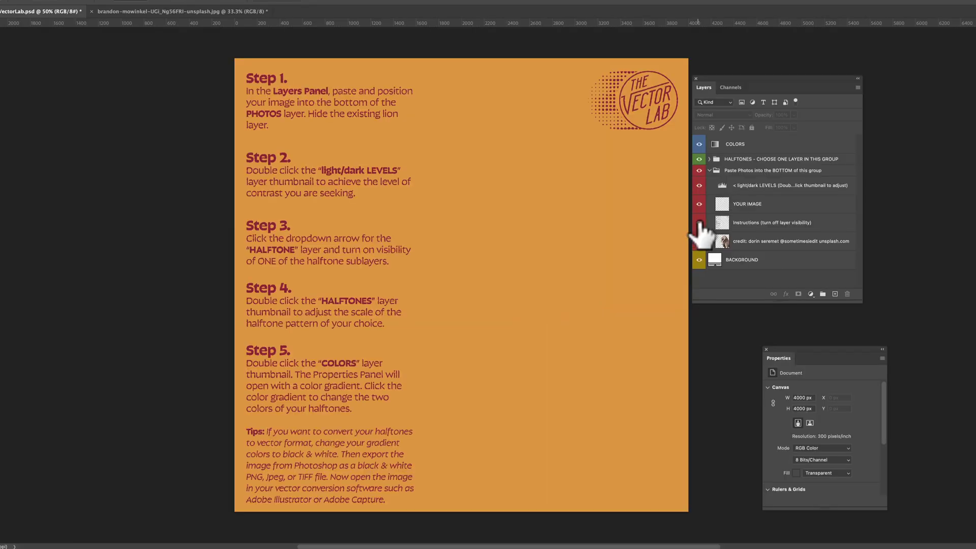
{"action": "left_click", "coordinate": [697, 224]}
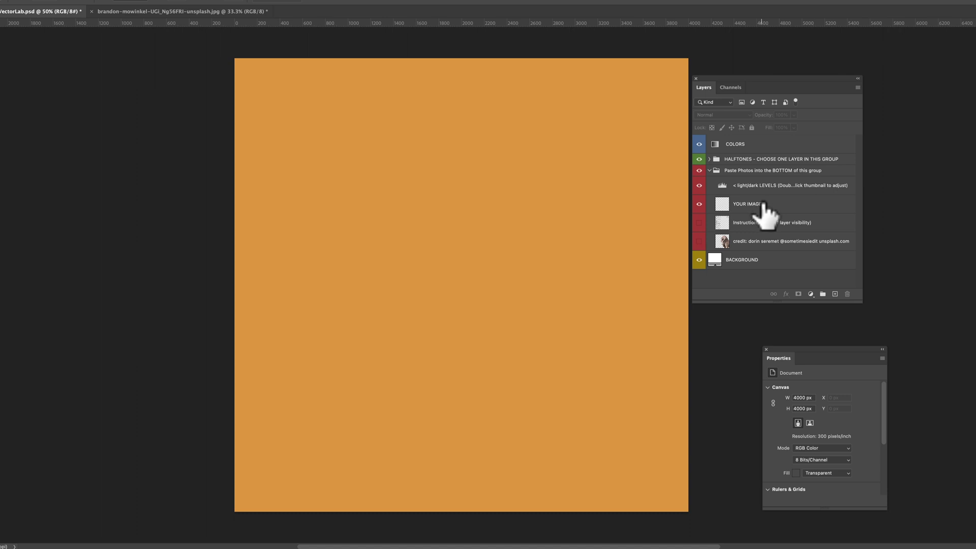
Step: Paste the copied statue into the YOUR IMAGE layer and scale it to about 4782 × 4067 px so it fills the canvas
{"action": "left_click", "coordinate": [762, 204]}
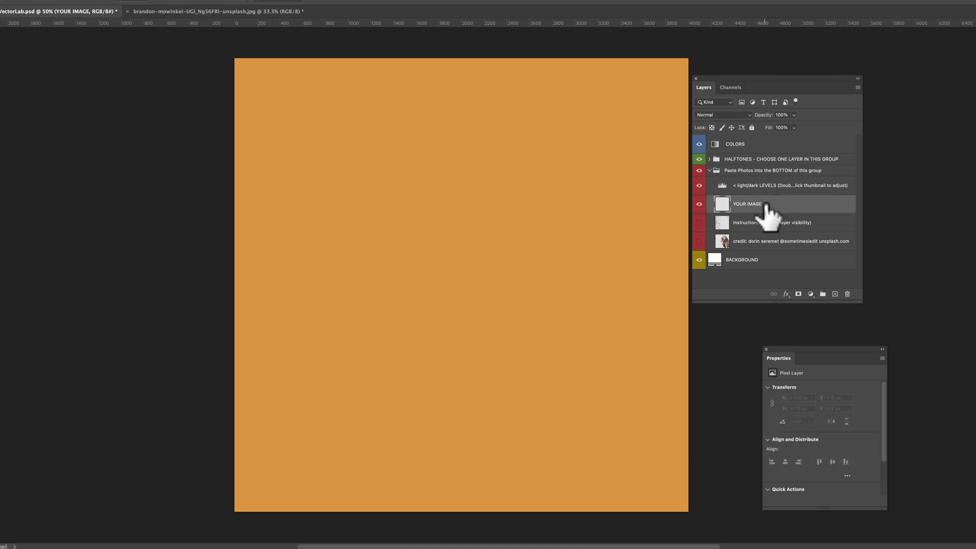
{"action": "key", "text": "ctrl+v"}
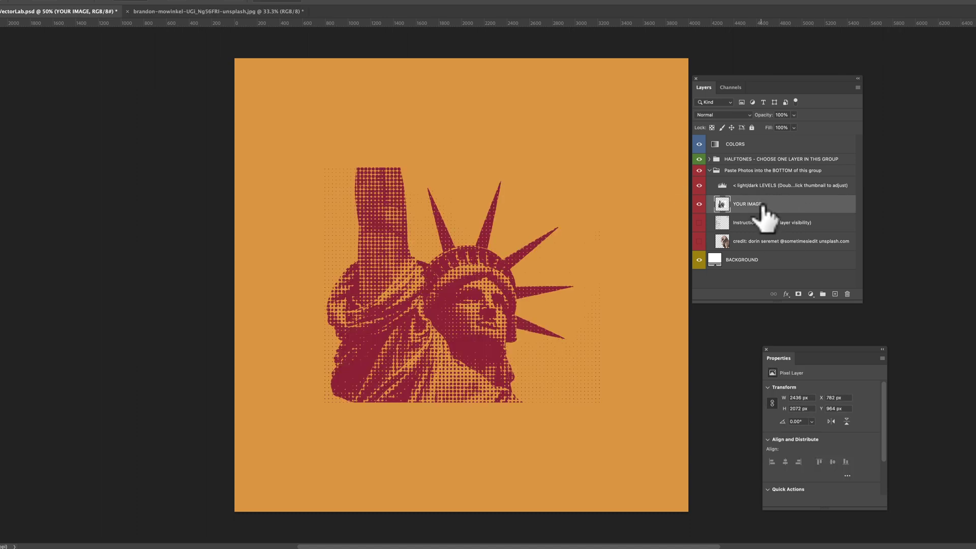
{"action": "key", "text": "ctrl+t"}
{"action": "left_click_drag", "start_coordinate": [601, 168], "coordinate": [700, 33]}
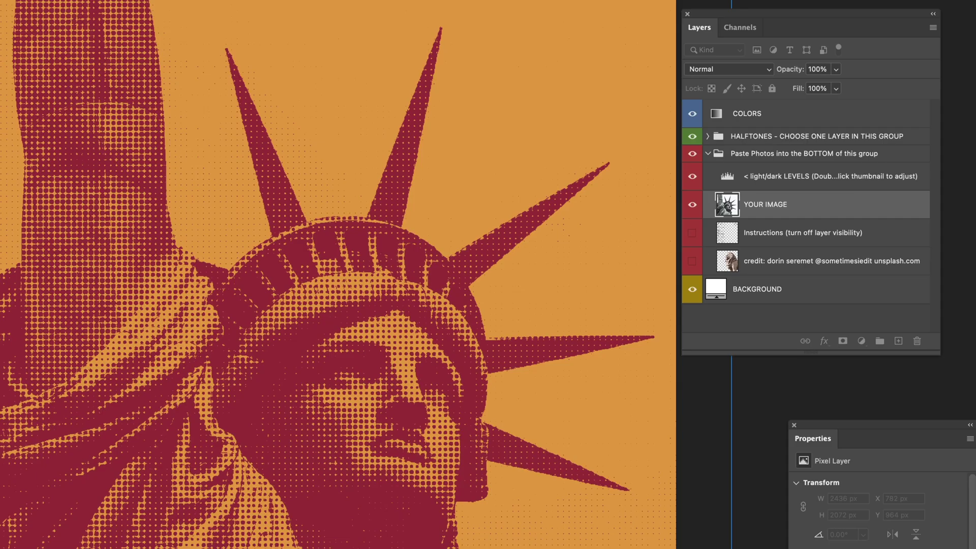
{"action": "key", "text": "Return"}
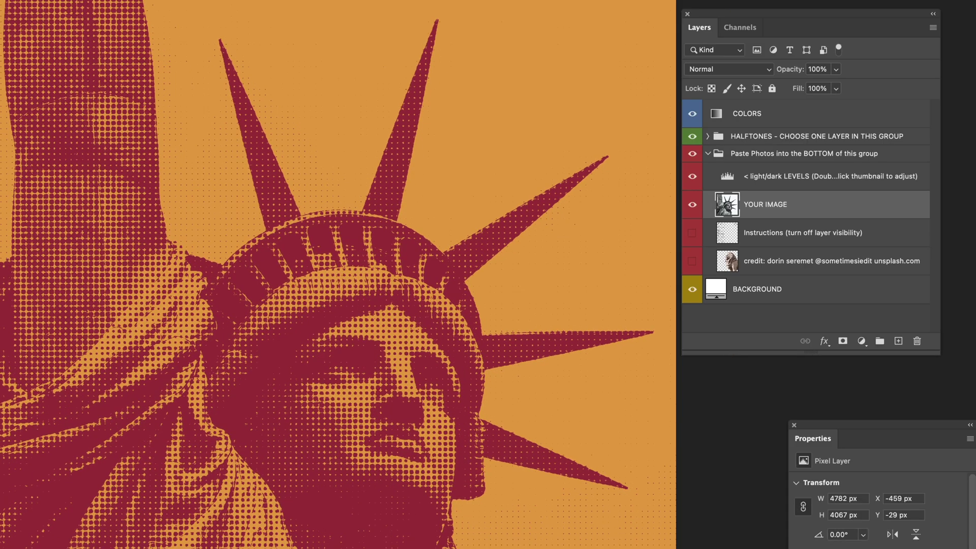
Step: Expand the HALFTONES group and set the GRID layer's pattern fill scale to 341%
{"action": "left_click", "coordinate": [708, 136]}
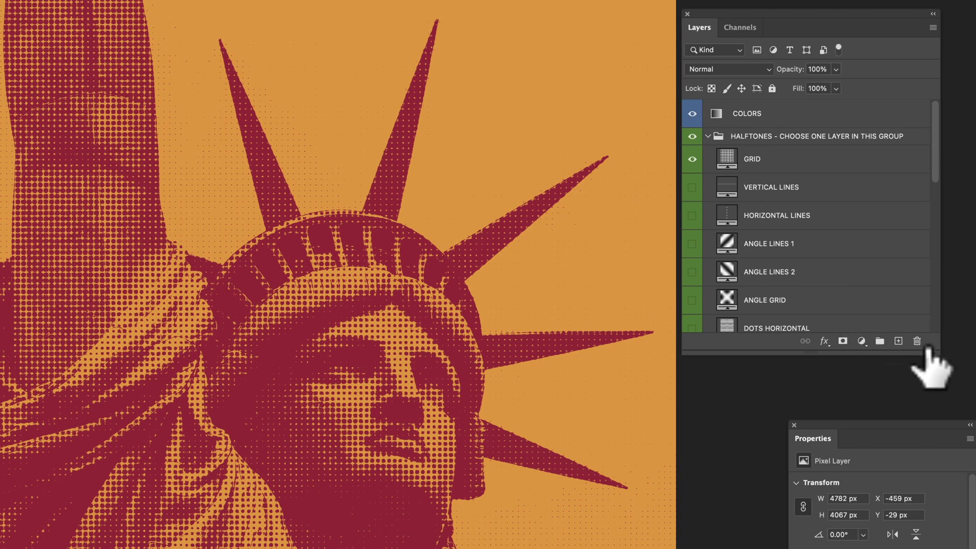
{"action": "left_click_drag", "start_coordinate": [938, 356], "coordinate": [939, 415]}
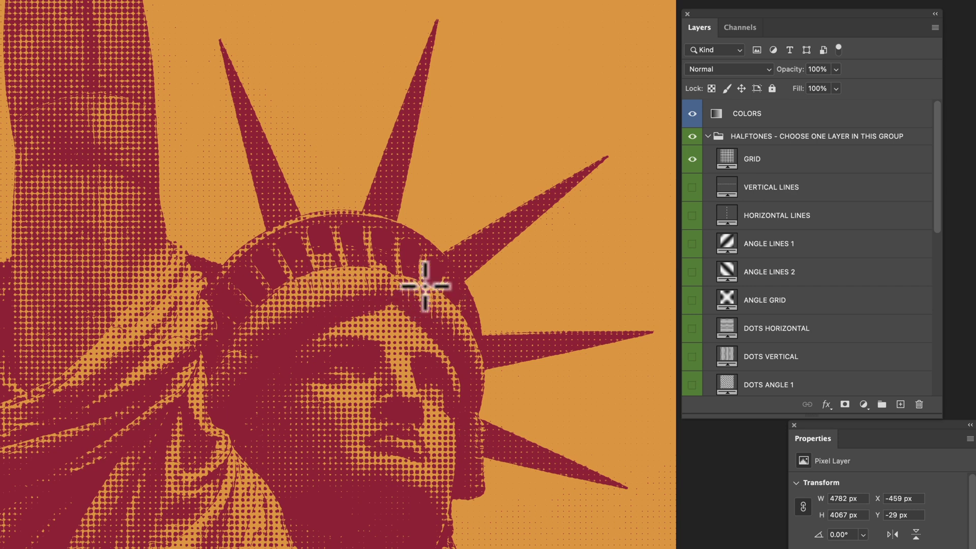
{"action": "double_click", "coordinate": [727, 159]}
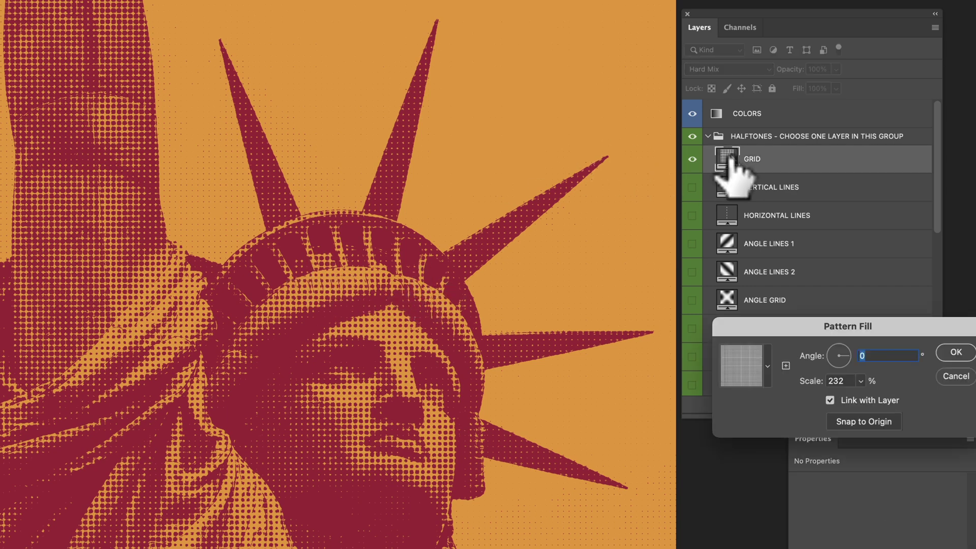
{"action": "left_click", "coordinate": [861, 381]}
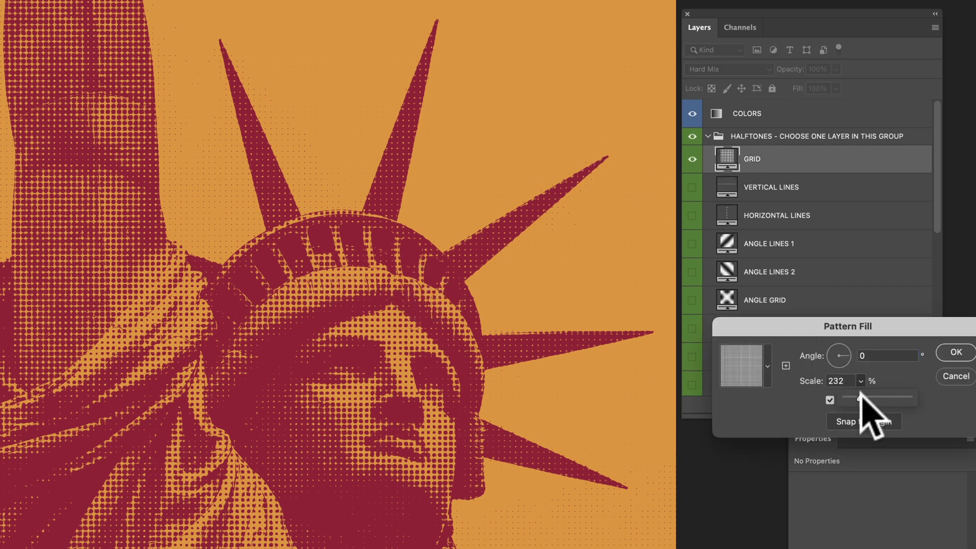
{"action": "left_click_drag", "start_coordinate": [861, 395], "coordinate": [866, 395]}
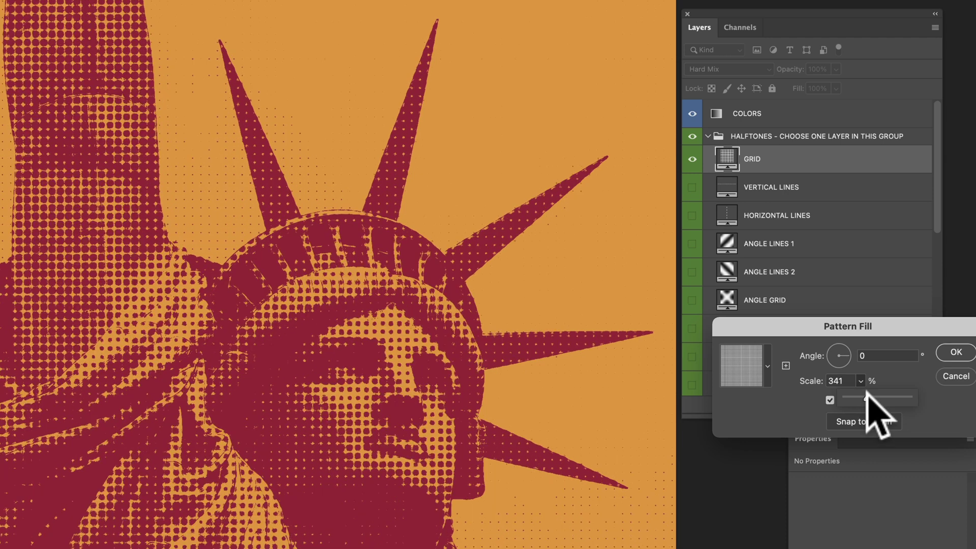
{"action": "left_click", "coordinate": [955, 356]}
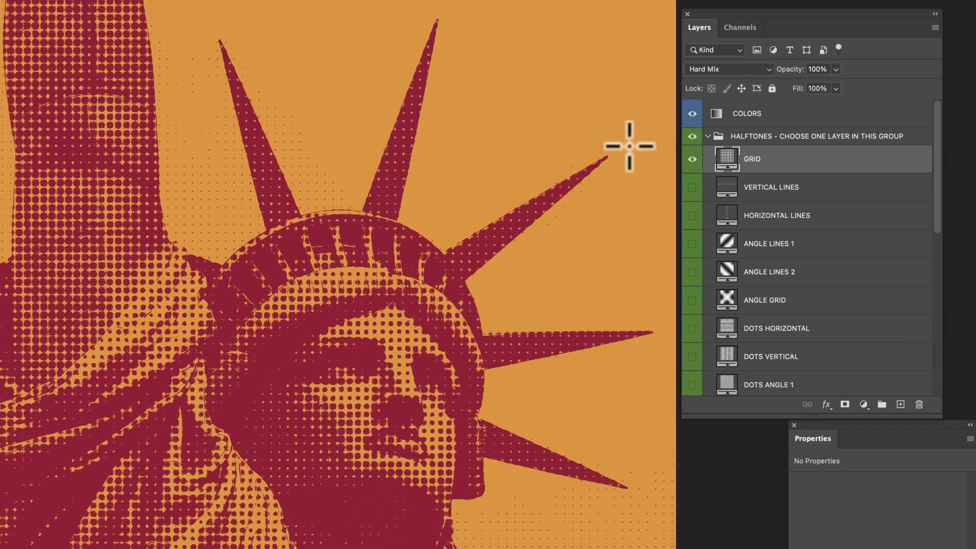
Step: Show the ANGLE LINES 1 halftone instead of GRID and set its pattern fill scale to about 253%
{"action": "left_click", "coordinate": [691, 159]}
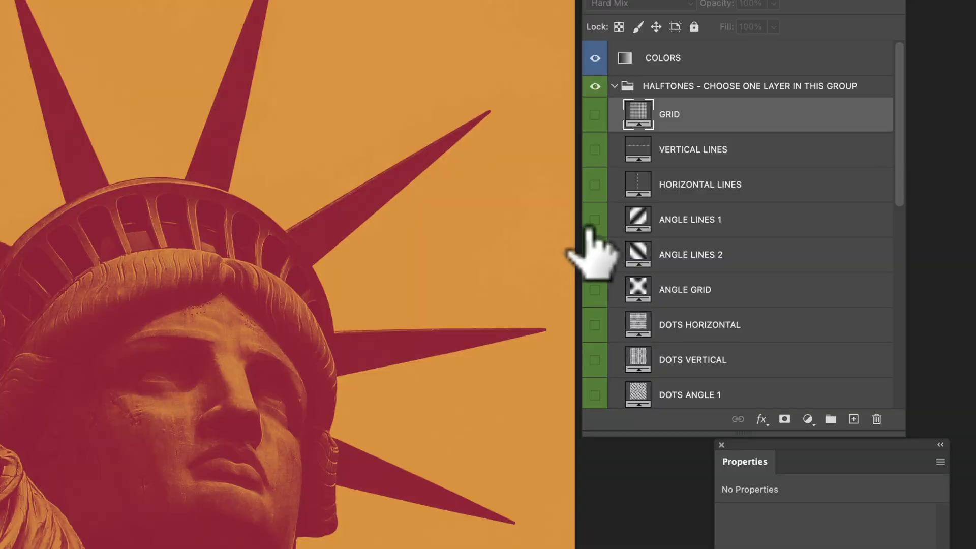
{"action": "left_click", "coordinate": [692, 244]}
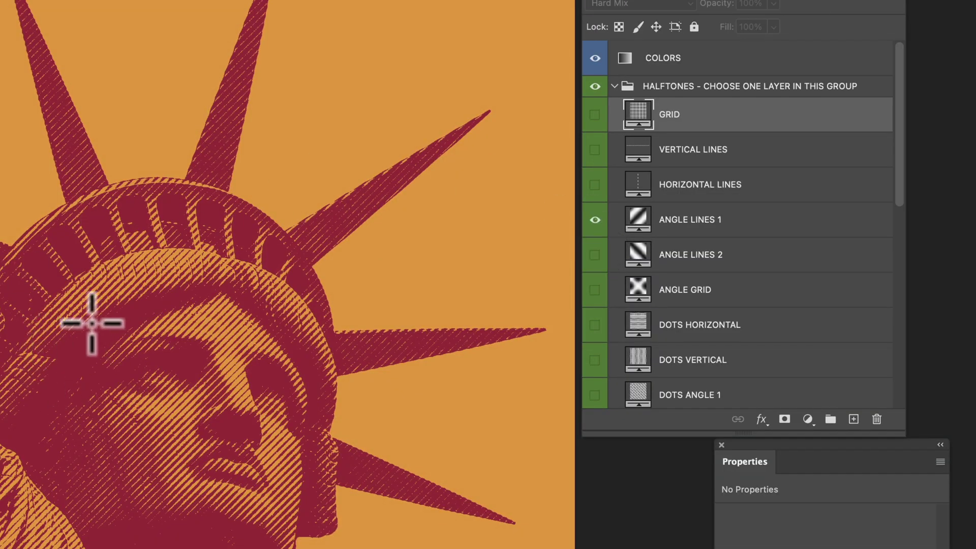
{"action": "double_click", "coordinate": [642, 216]}
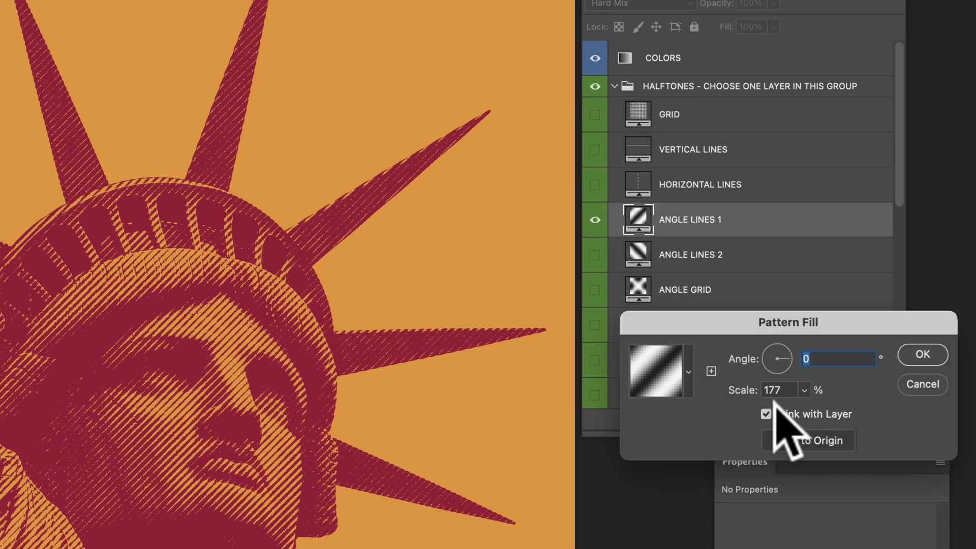
{"action": "left_click", "coordinate": [804, 390]}
{"action": "left_click_drag", "start_coordinate": [811, 407], "coordinate": [812, 409]}
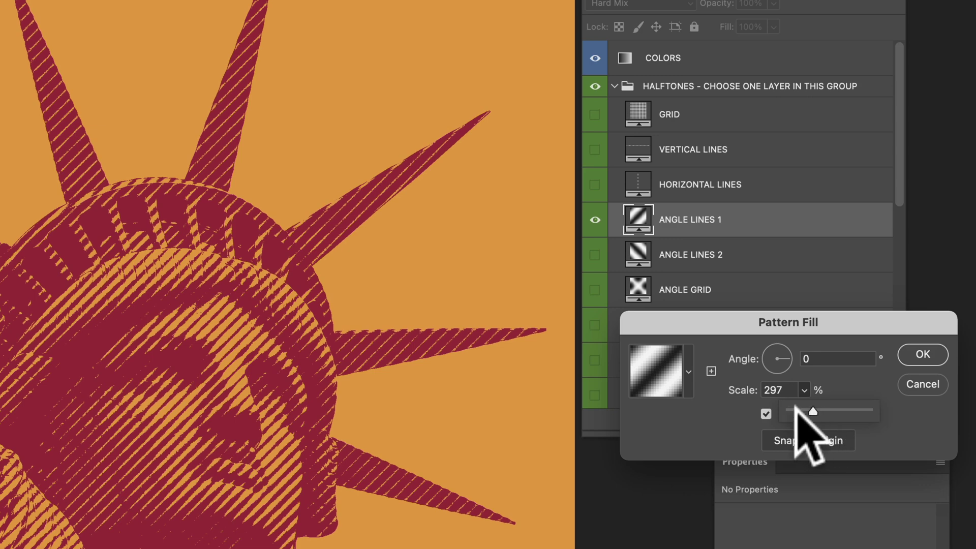
{"action": "left_click", "coordinate": [795, 410]}
{"action": "left_click", "coordinate": [808, 410]}
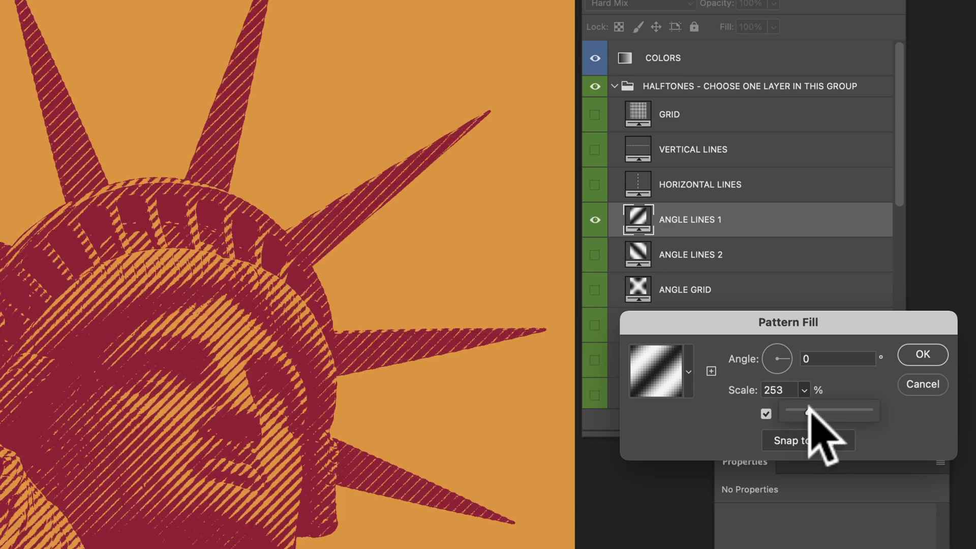
{"action": "left_click", "coordinate": [807, 409]}
{"action": "left_click", "coordinate": [924, 354]}
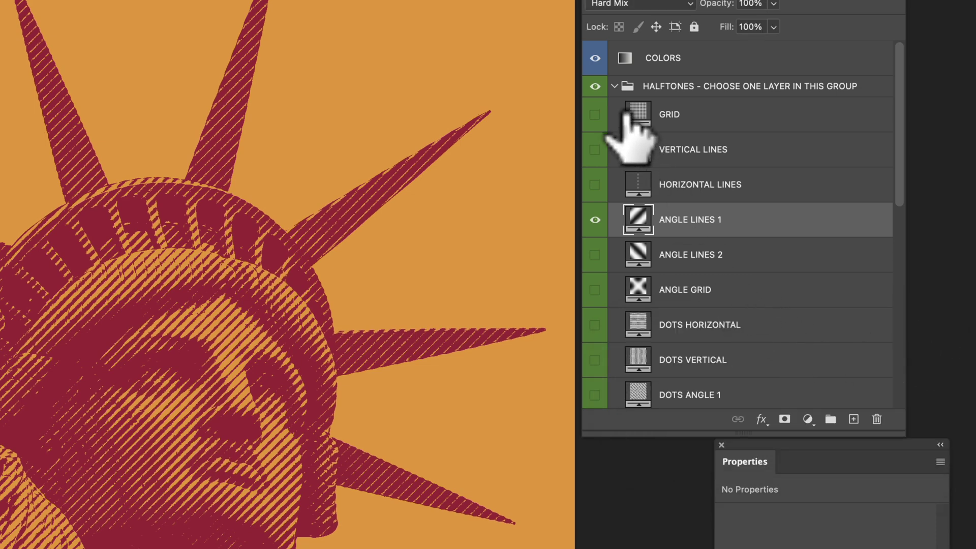
Step: Collapse the HALFTONES group and open the COLORS layer's gradient map in the Gradient Editor
{"action": "left_click", "coordinate": [614, 85]}
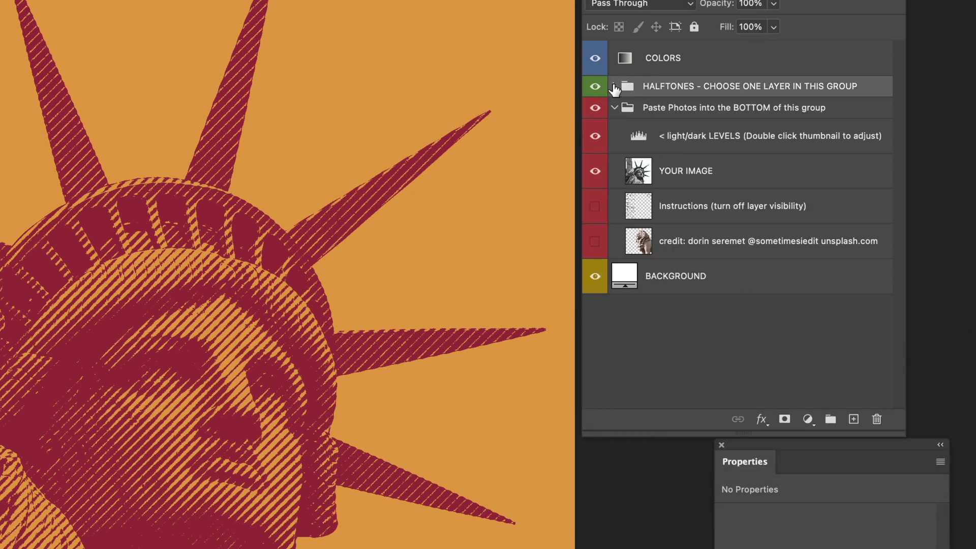
{"action": "left_click", "coordinate": [626, 58]}
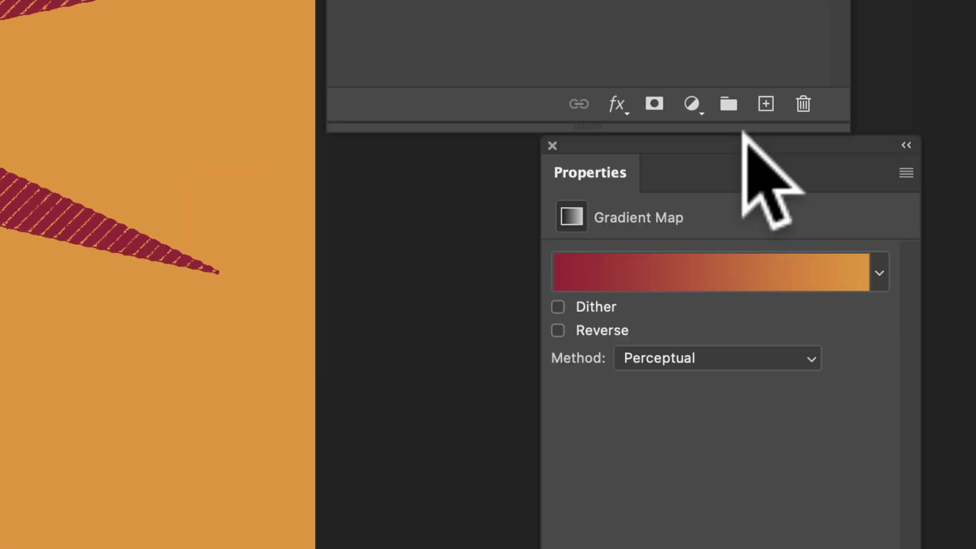
{"action": "left_click_drag", "start_coordinate": [843, 436], "coordinate": [790, 449]}
{"action": "left_click_drag", "start_coordinate": [661, 152], "coordinate": [646, 162]}
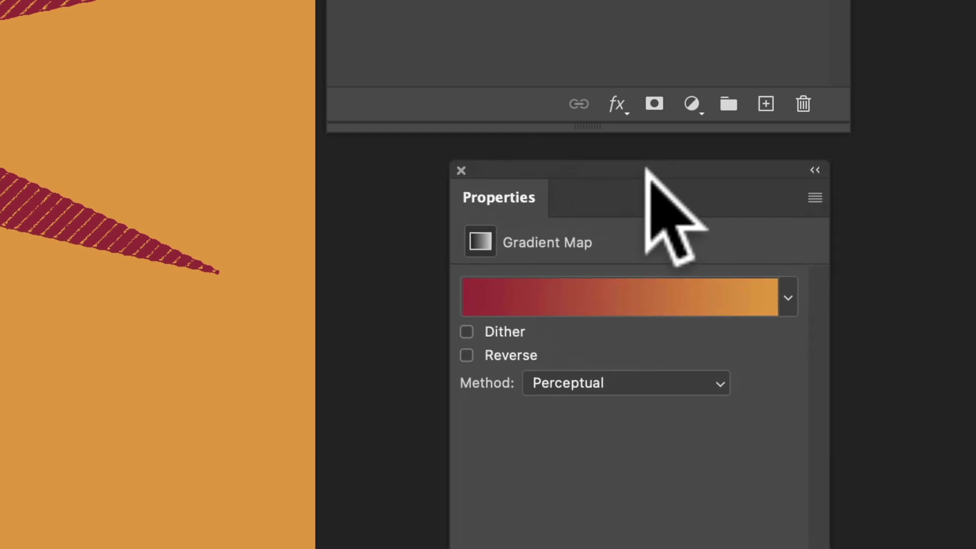
{"action": "left_click", "coordinate": [611, 294]}
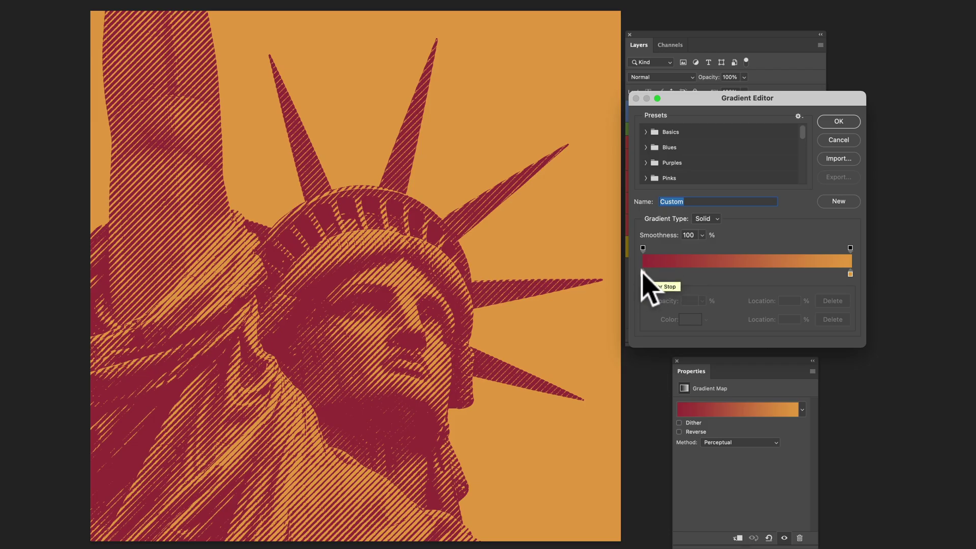
Step: Change the gradient's dark end stop to navy blue 1e1b69
{"action": "double_click", "coordinate": [643, 273]}
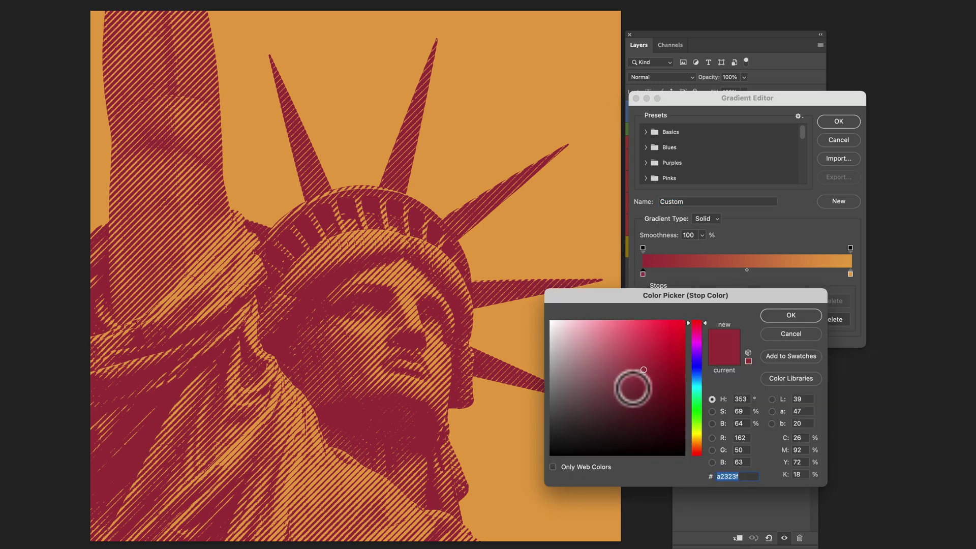
{"action": "left_click", "coordinate": [651, 400]}
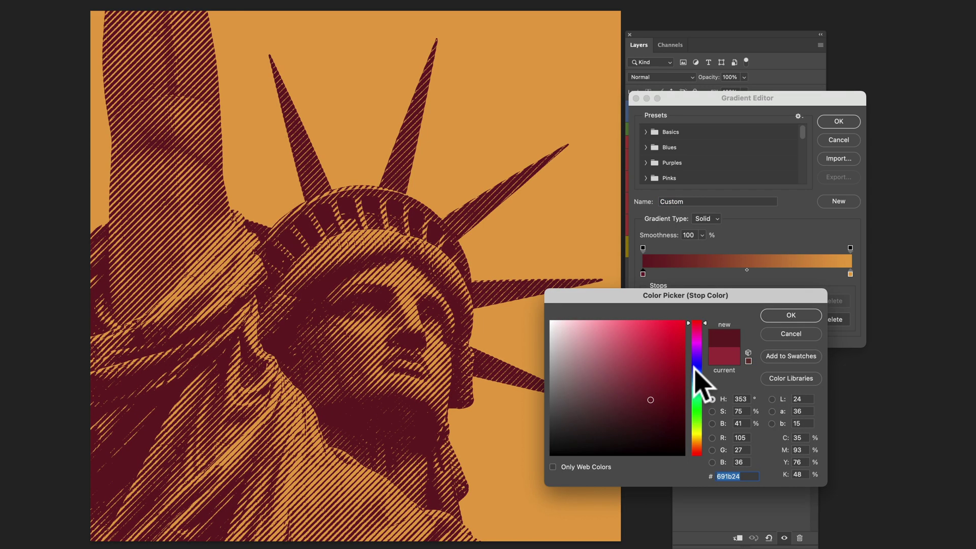
{"action": "left_click", "coordinate": [696, 366]}
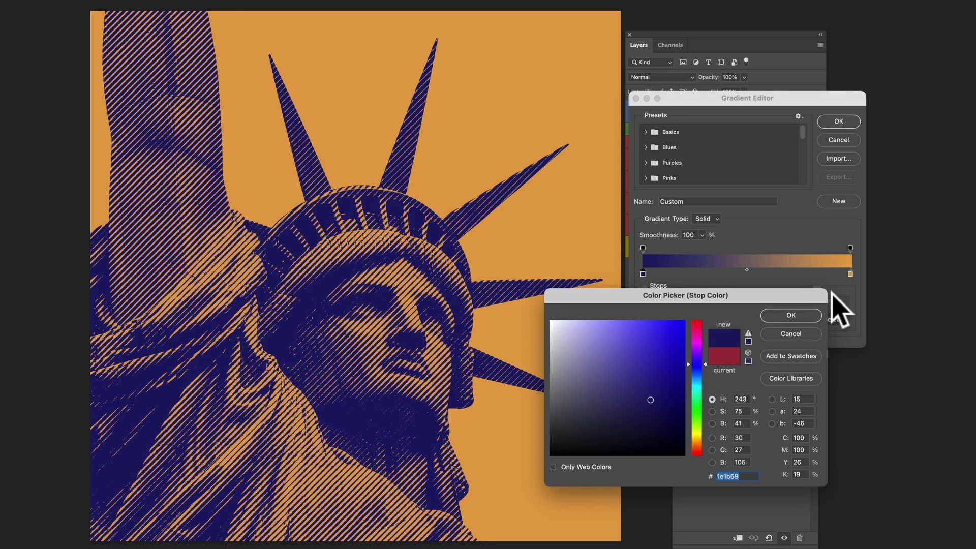
{"action": "left_click", "coordinate": [790, 315]}
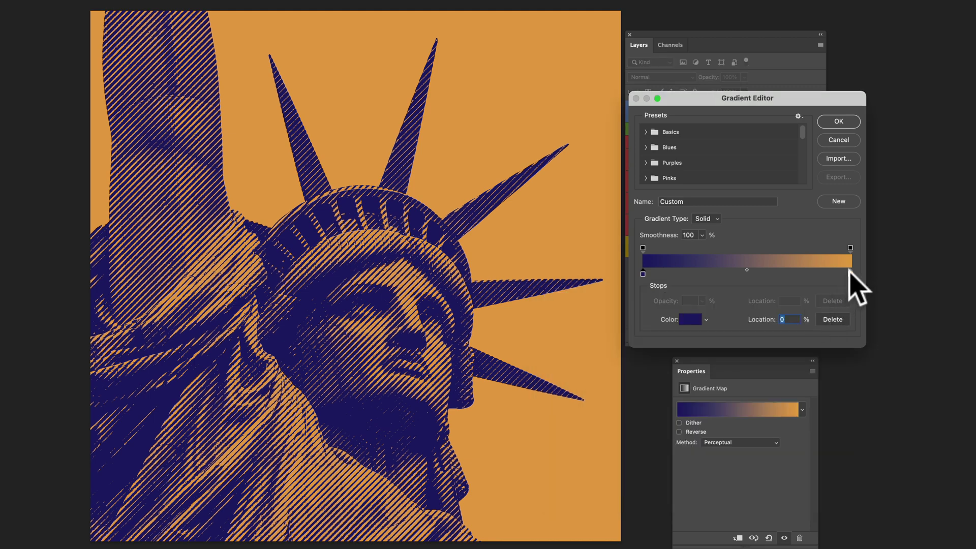
Step: Change the gradient's light end stop at 100% to a light sky blue
{"action": "left_click", "coordinate": [850, 275]}
{"action": "left_click", "coordinate": [690, 319]}
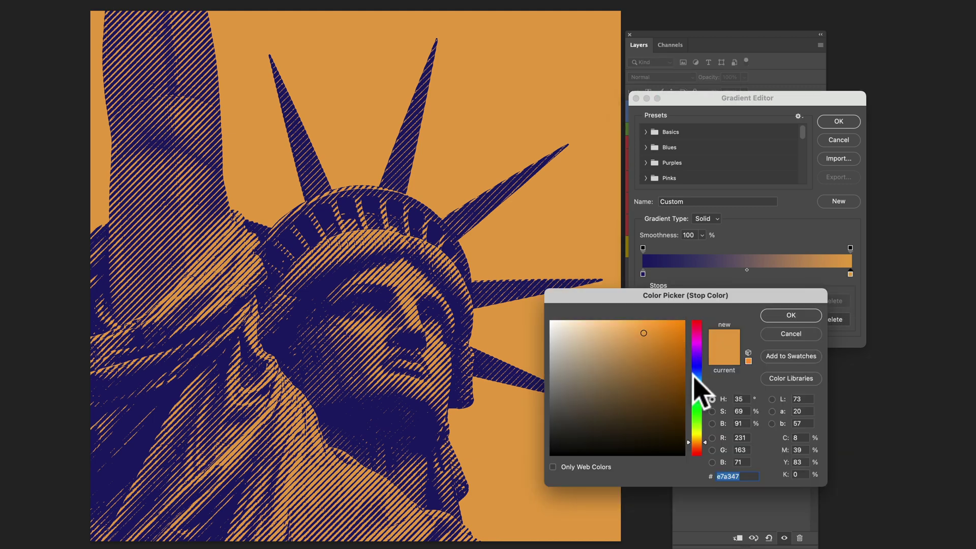
{"action": "left_click", "coordinate": [785, 316]}
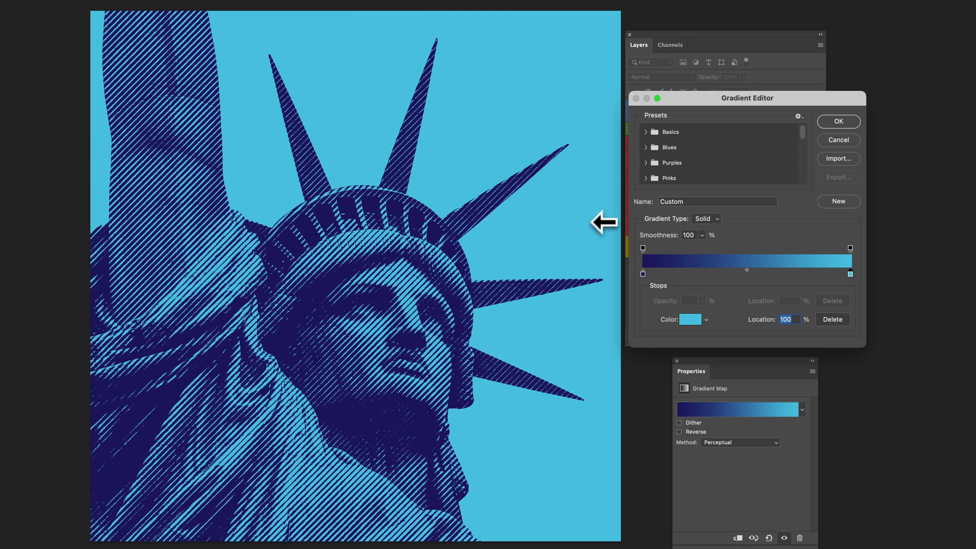
Step: Set the gradient's dark end stop to black, 000000
{"action": "double_click", "coordinate": [643, 273]}
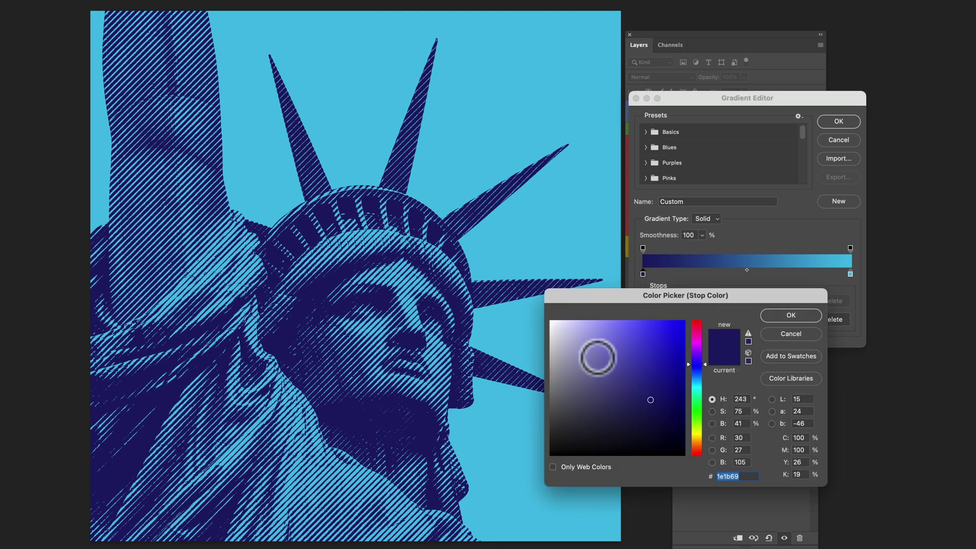
{"action": "left_click_drag", "start_coordinate": [599, 349], "coordinate": [531, 493]}
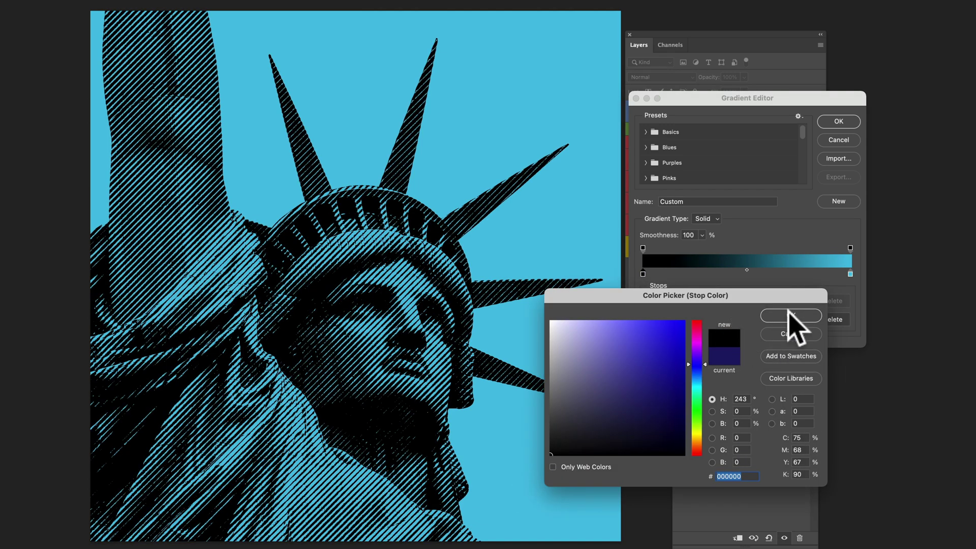
{"action": "left_click", "coordinate": [792, 315]}
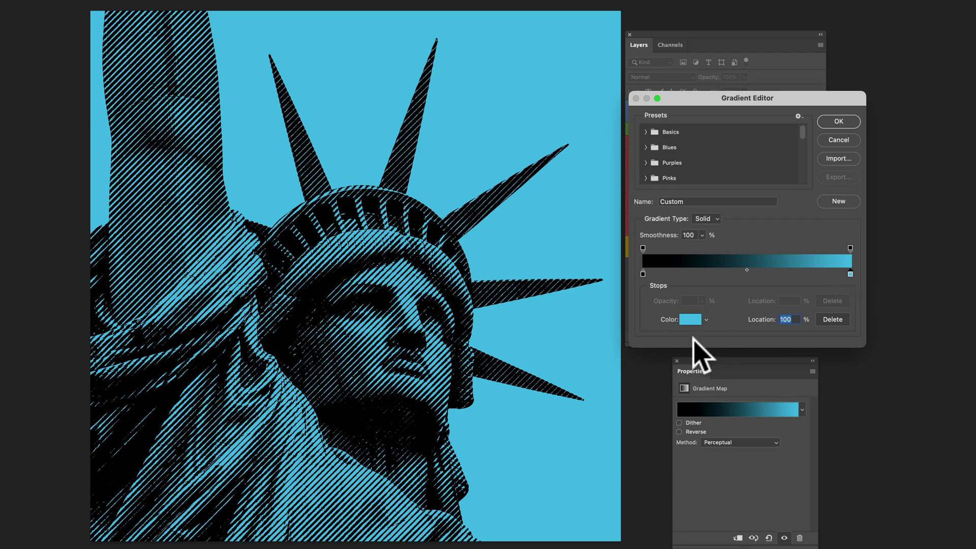
Step: Set the gradient's light end stop to white, ffffff, and apply the edited gradient
{"action": "left_click", "coordinate": [690, 319]}
{"action": "left_click_drag", "start_coordinate": [601, 355], "coordinate": [479, 274]}
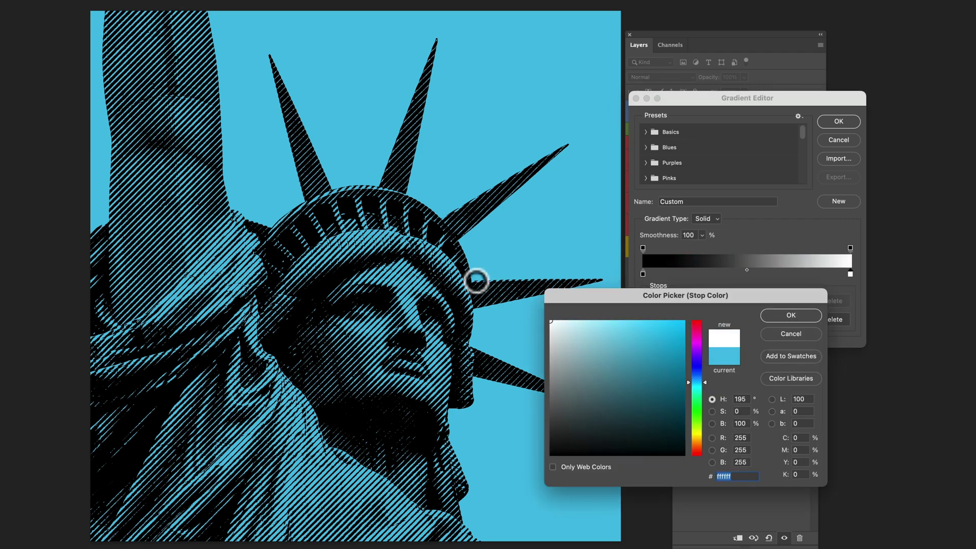
{"action": "left_click", "coordinate": [792, 315]}
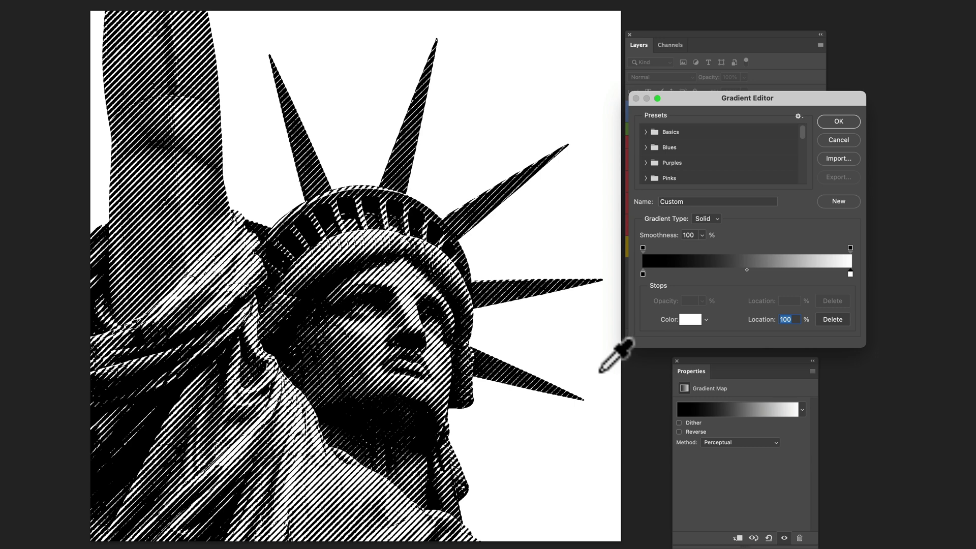
{"action": "left_click", "coordinate": [836, 123]}
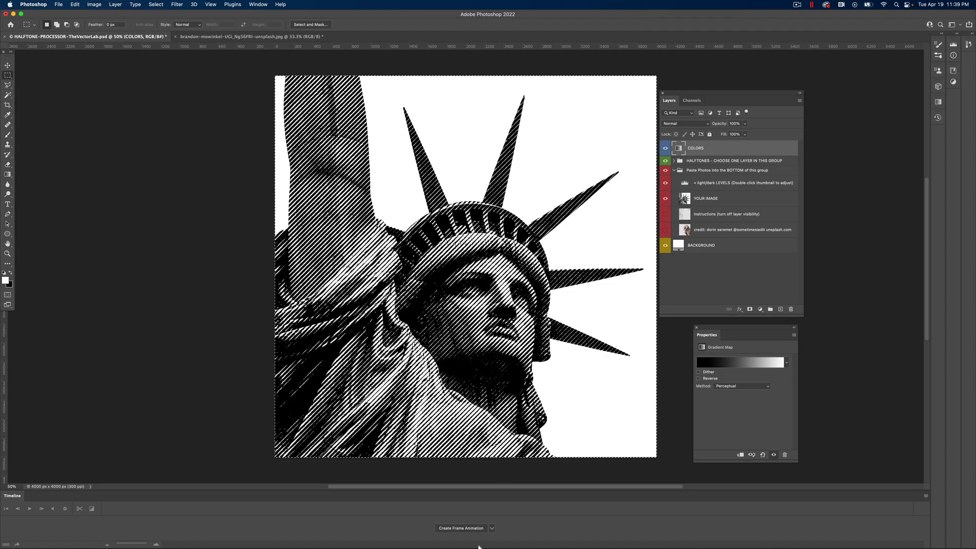
Step: Switch to Illustrator and paste the copied black and white halftone image onto the blank artboard
{"action": "mouse_move", "coordinate": [478, 546]}
{"action": "left_click", "coordinate": [557, 533]}
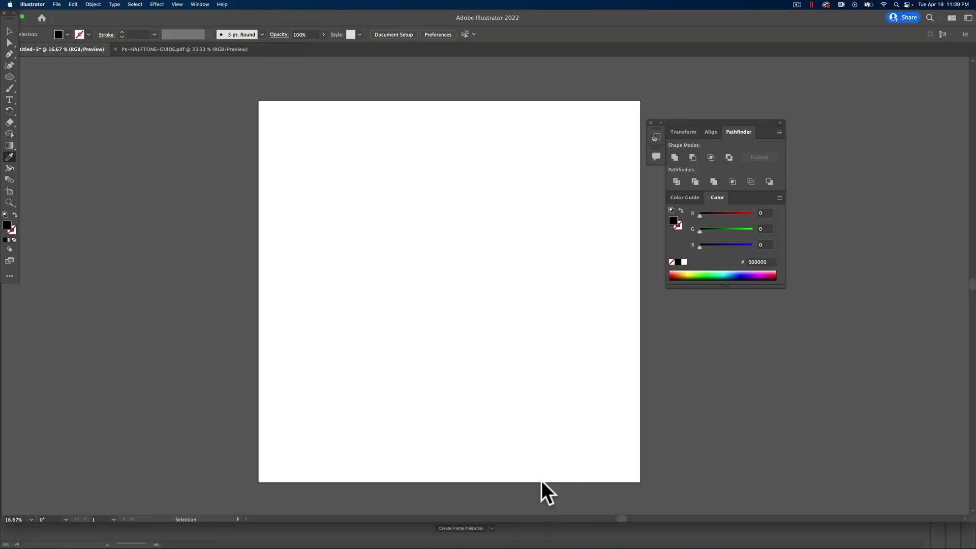
{"action": "key", "text": "super+v"}
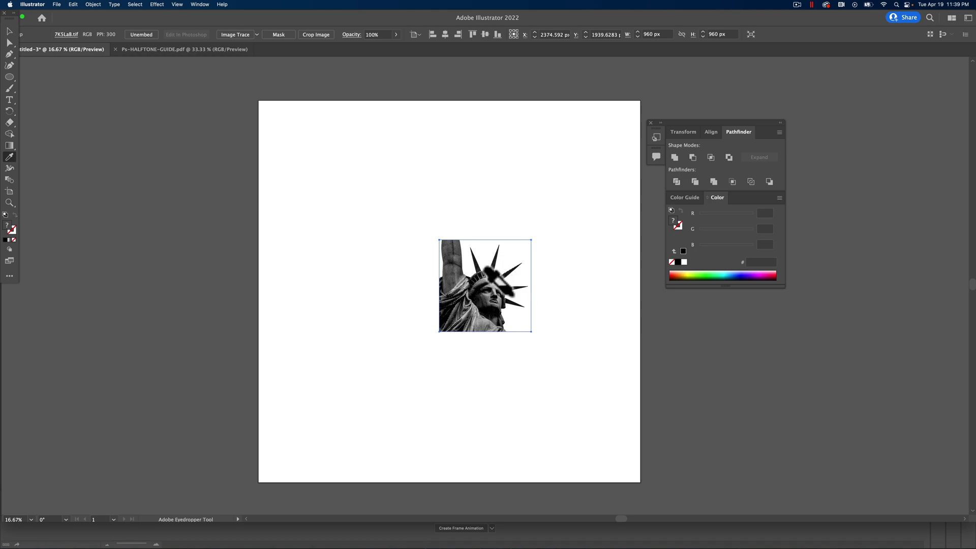
Step: Run Image Trace on the pasted halftone with the default preset and expand the tracing into vector paths
{"action": "scroll", "coordinate": [511, 295], "scroll_direction": "up", "scroll_amount": 5}
{"action": "scroll", "coordinate": [512, 298], "scroll_direction": "down", "scroll_amount": 1}
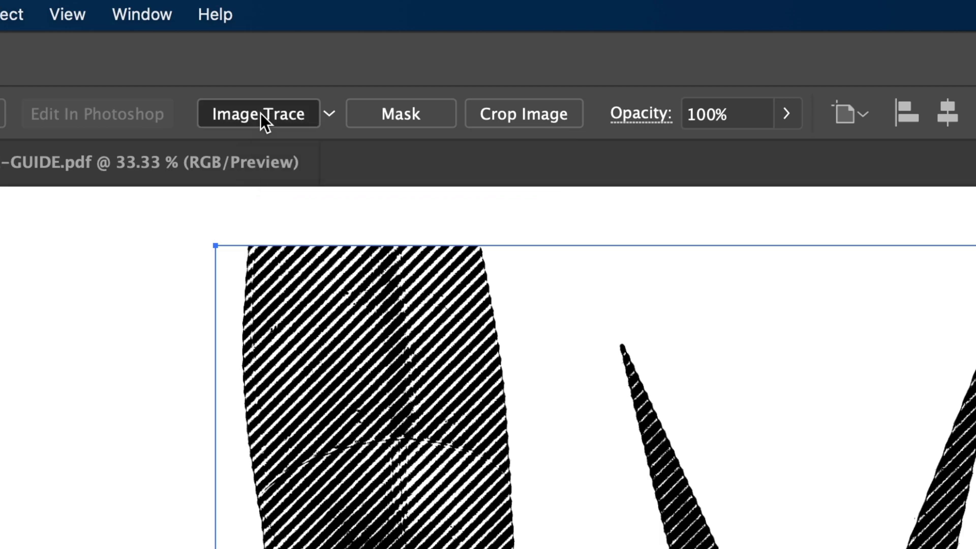
{"action": "left_click", "coordinate": [260, 113]}
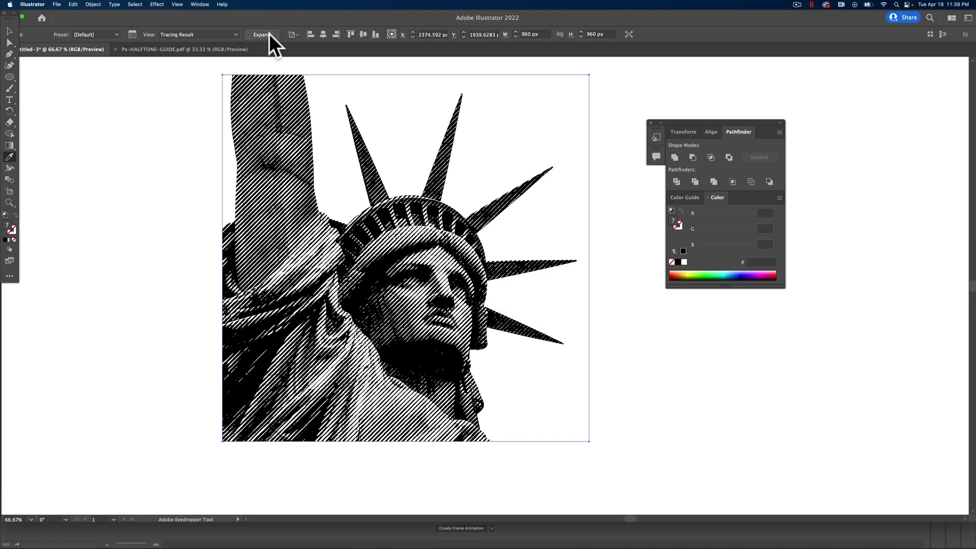
{"action": "left_click", "coordinate": [270, 33]}
Step: Isolate the expanded tracing's group, remove its white shapes so only the black artwork is kept, and leave isolation mode
{"action": "left_click", "coordinate": [8, 31]}
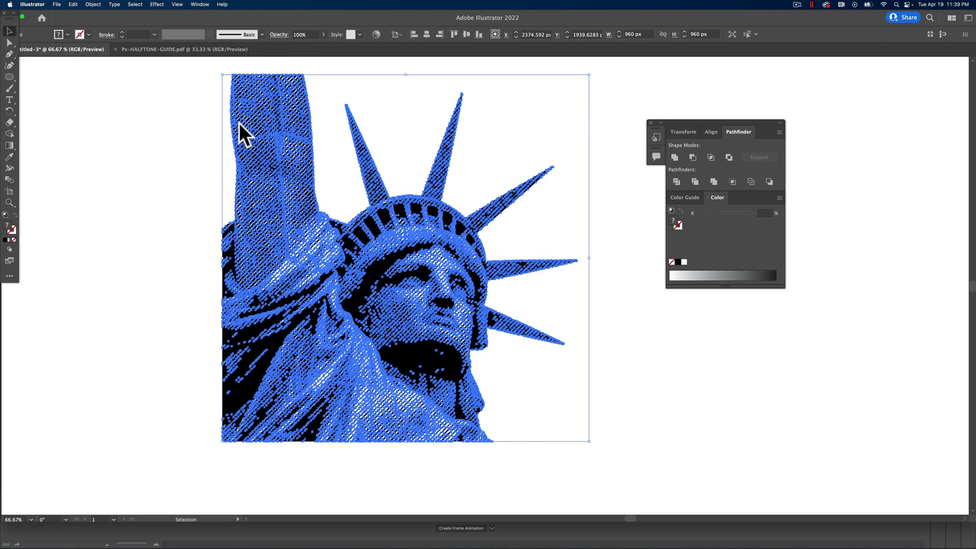
{"action": "double_click", "coordinate": [283, 131]}
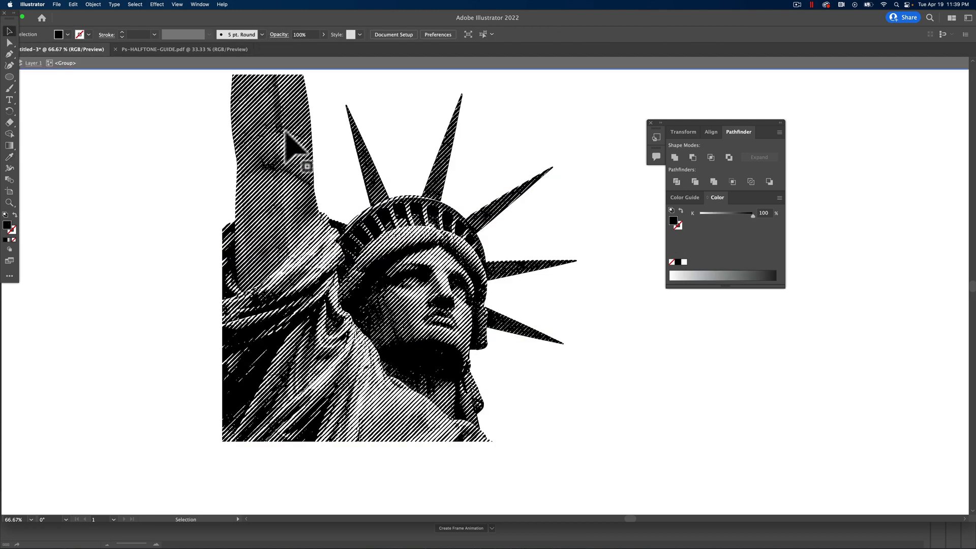
{"action": "left_click", "coordinate": [323, 130]}
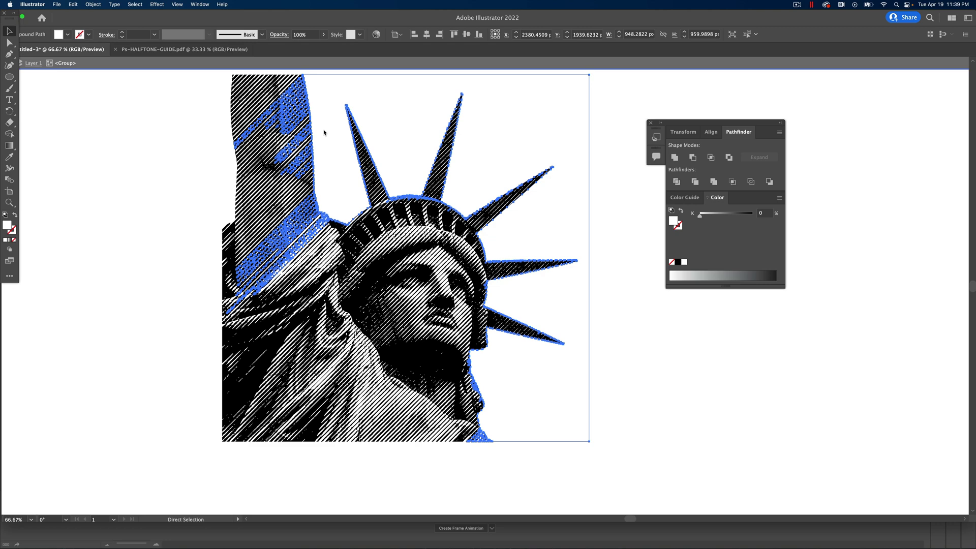
{"action": "key", "text": "super+a"}
{"action": "key", "text": "shift+super+a"}
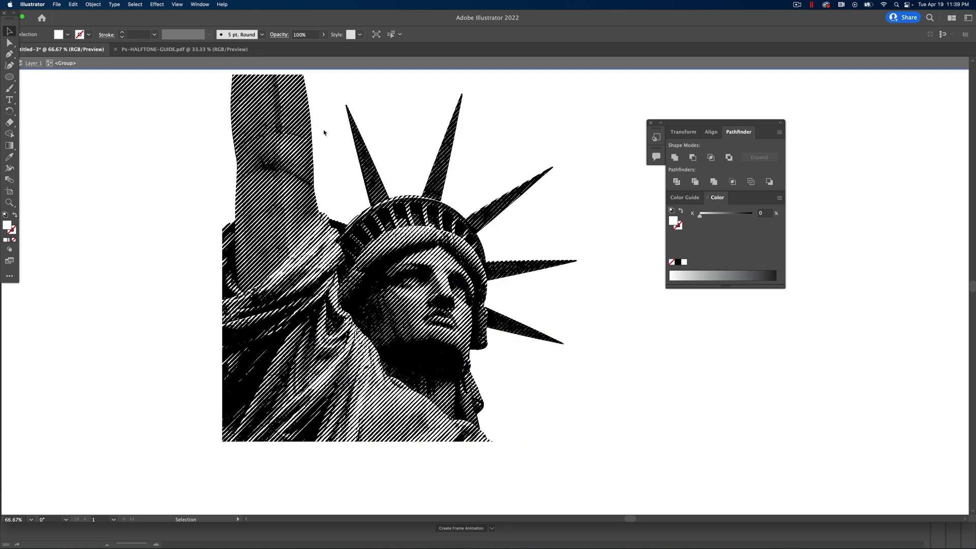
{"action": "key", "text": "Escape"}
Step: Check the remaining vector artwork by selecting it, clear the selection and view the whole halftone
{"action": "left_click", "coordinate": [272, 151]}
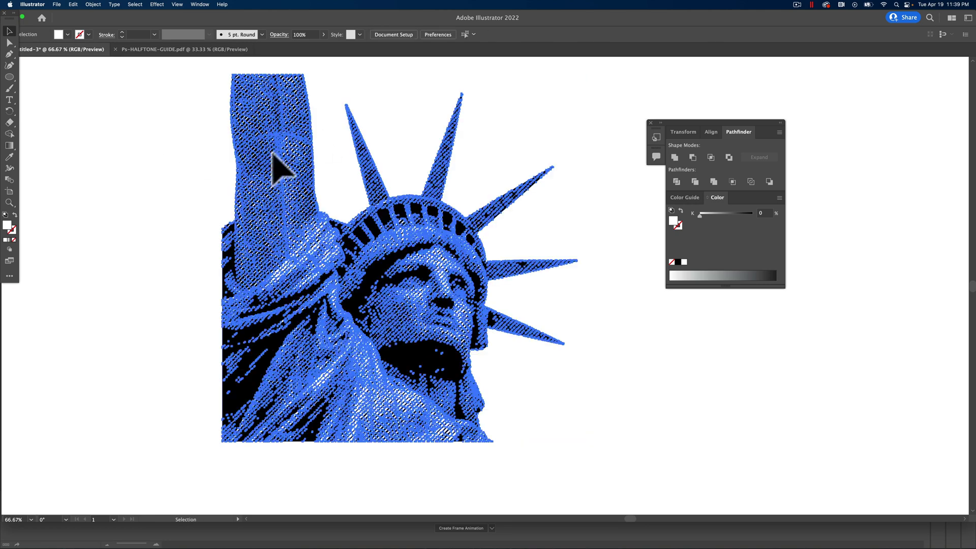
{"action": "left_click", "coordinate": [216, 173]}
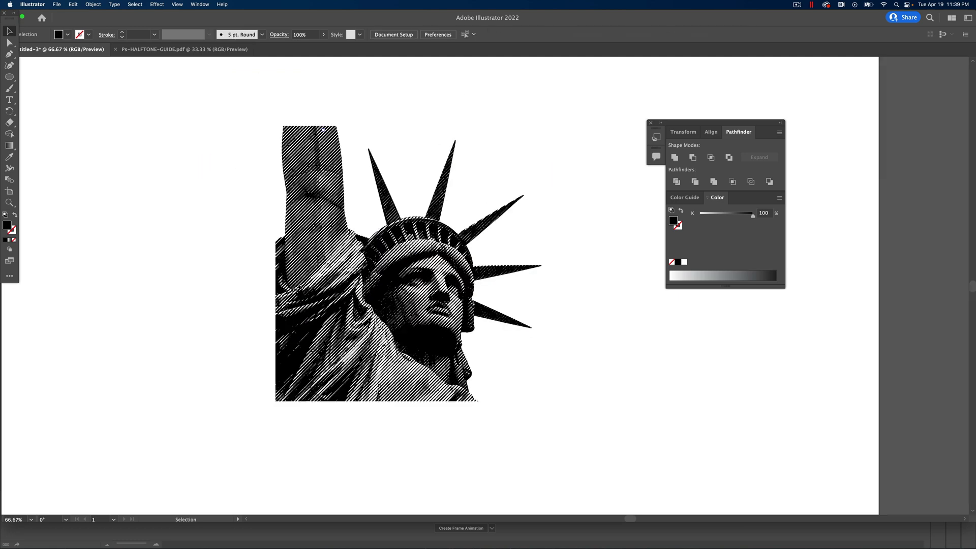
{"action": "key", "text": "super+minus"}
{"action": "key", "text": "super+minus"}
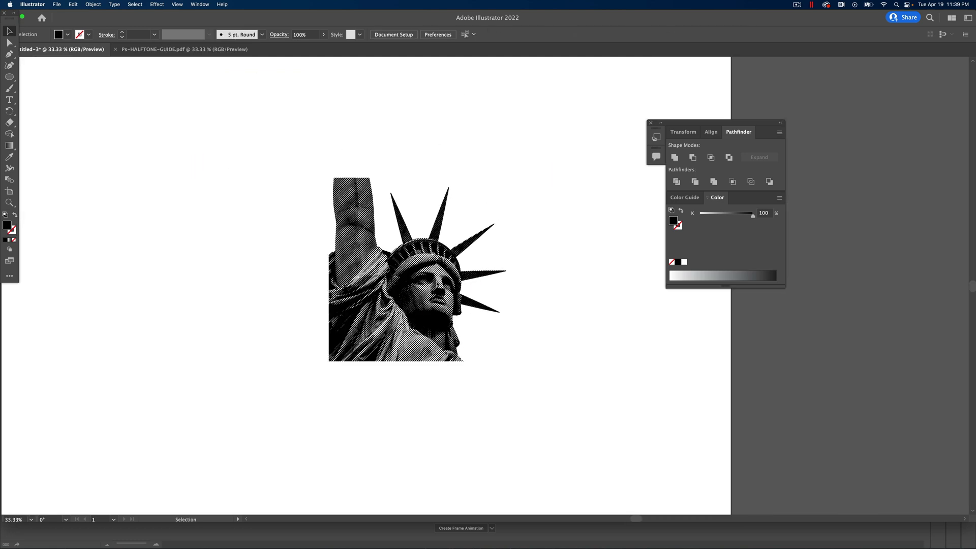
{"action": "mouse_move", "coordinate": [486, 544]}
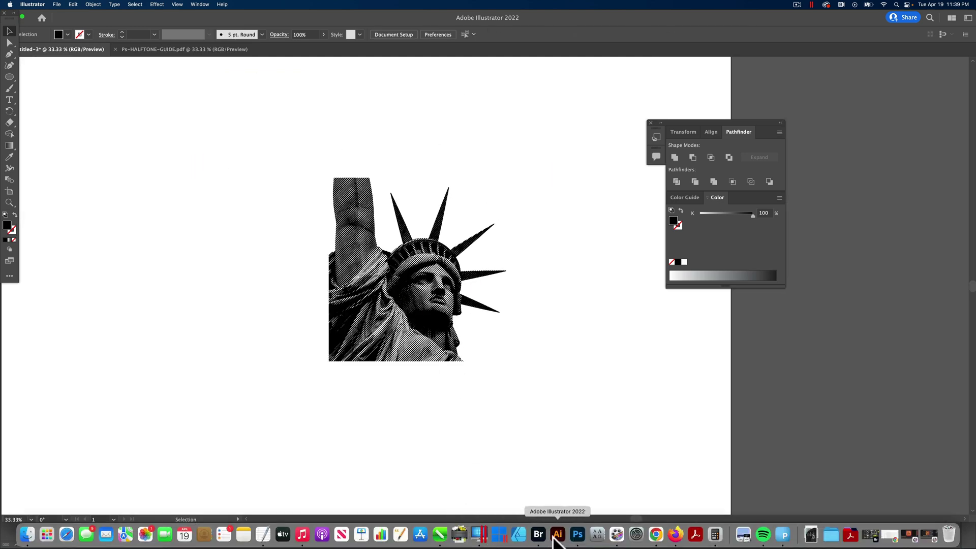